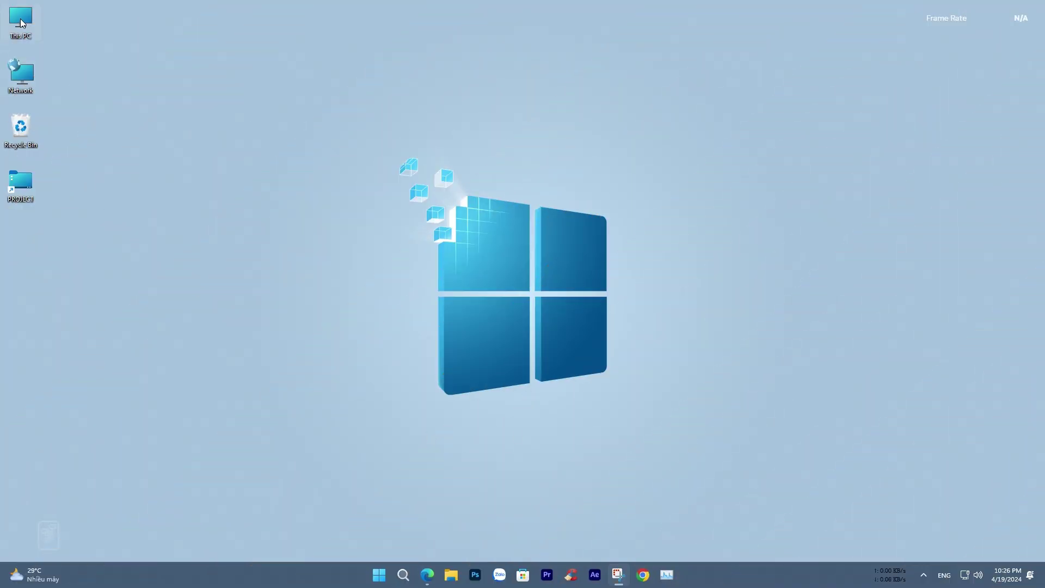
Step: Check This PC's device specifications, then launch the DirectX Diagnostic Tool with a dxdiag search
{"action": "right_click", "coordinate": [22, 23]}
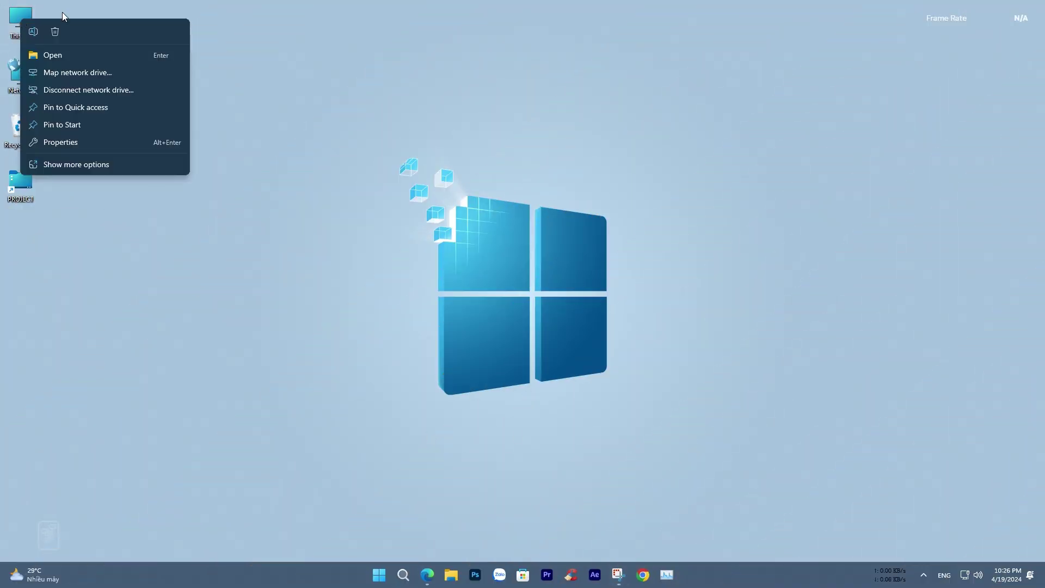
{"action": "left_click", "coordinate": [82, 143]}
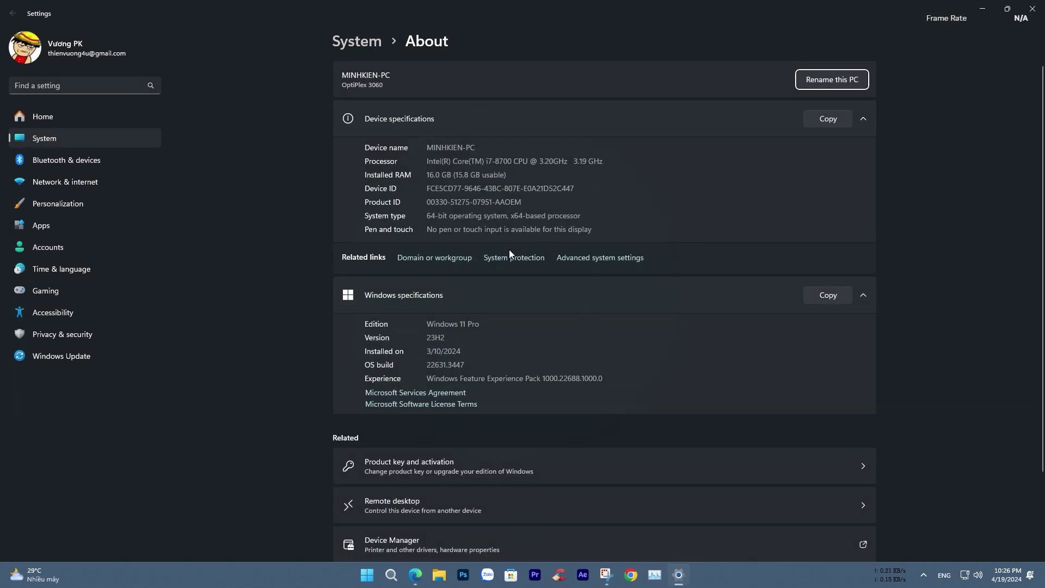
{"action": "left_click", "coordinate": [1031, 8]}
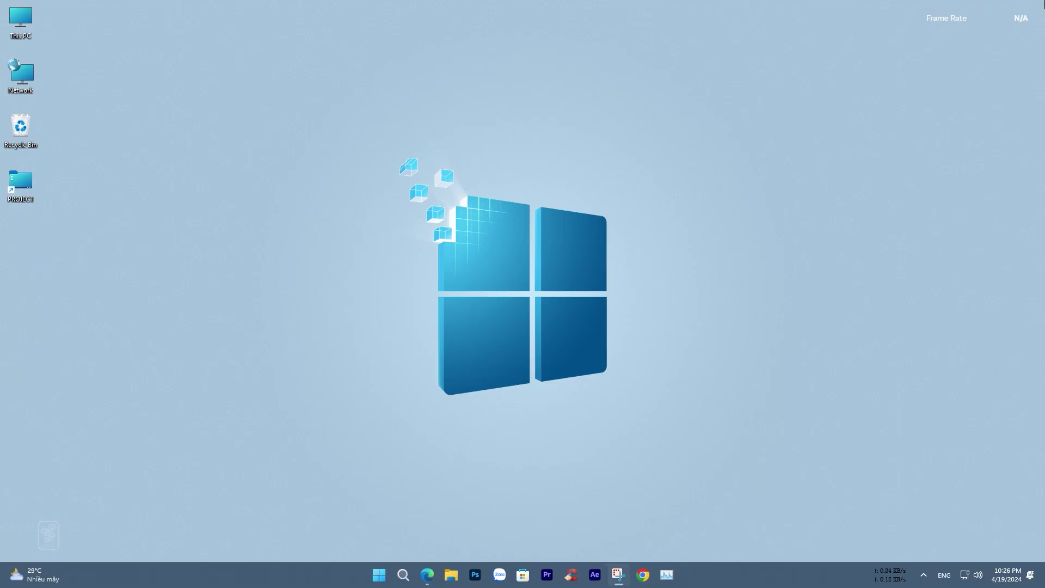
{"action": "key", "text": "super"}
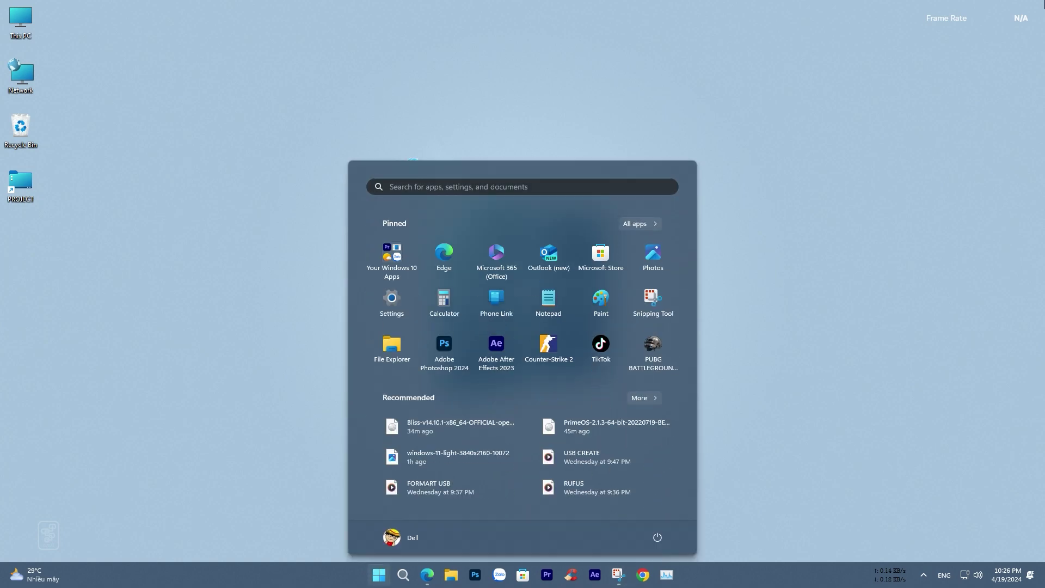
{"action": "type", "text": "dxdiag"}
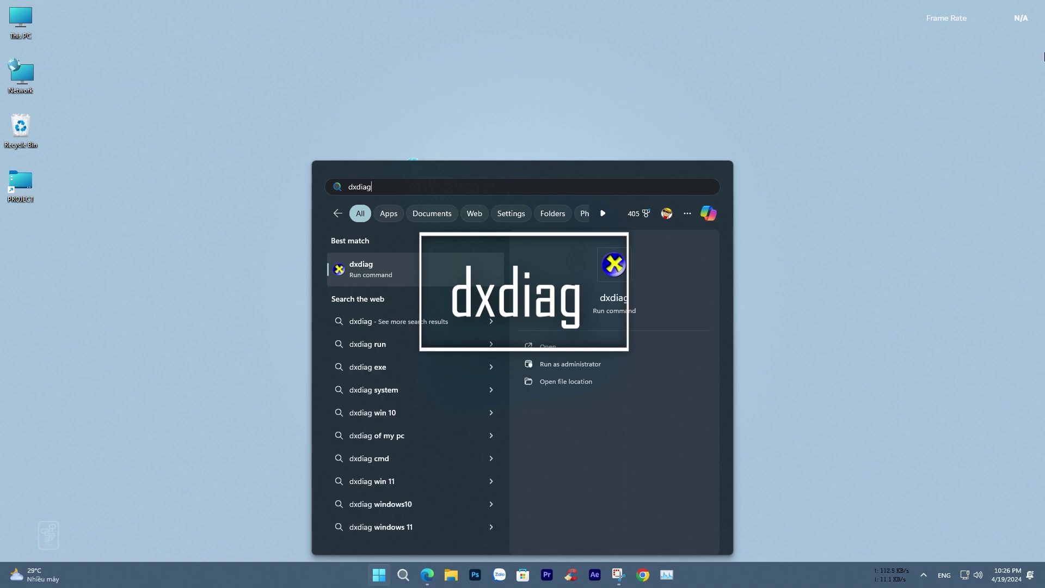
{"action": "left_click", "coordinate": [560, 346]}
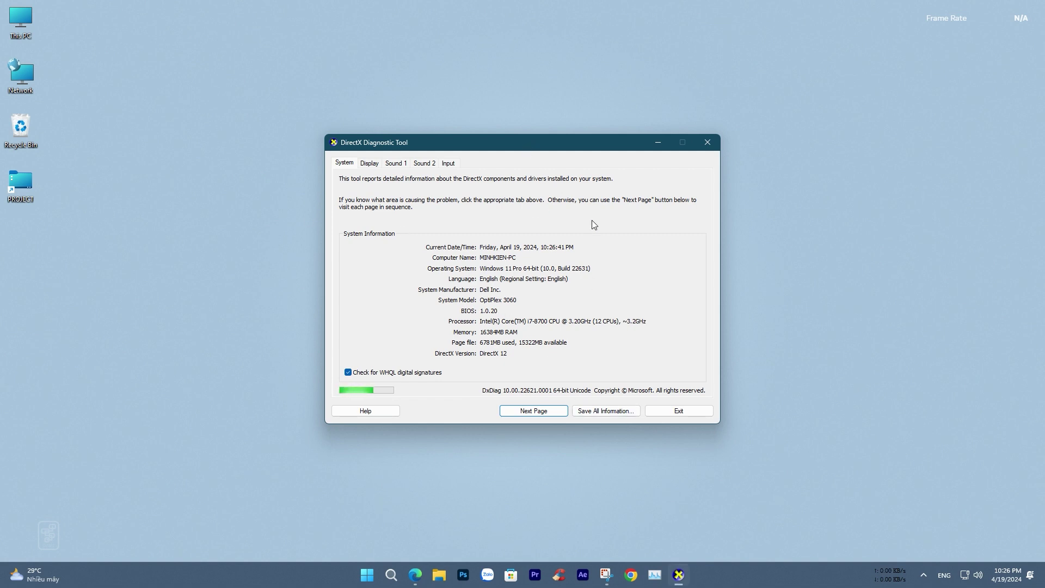
Step: Save all DirectX diagnostic information as a DxDiag text file on the desktop
{"action": "left_click", "coordinate": [597, 417]}
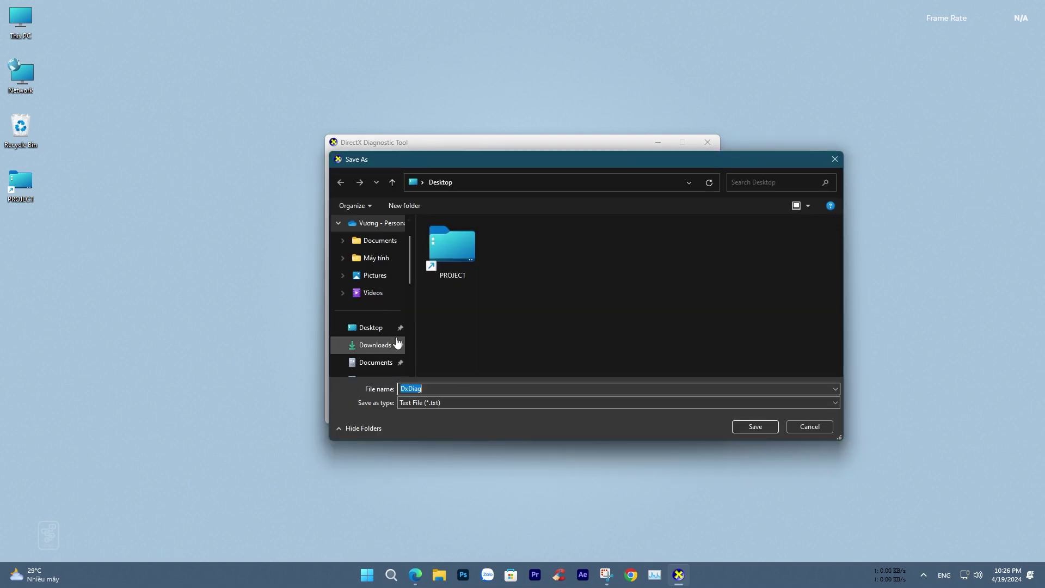
{"action": "left_click", "coordinate": [381, 331]}
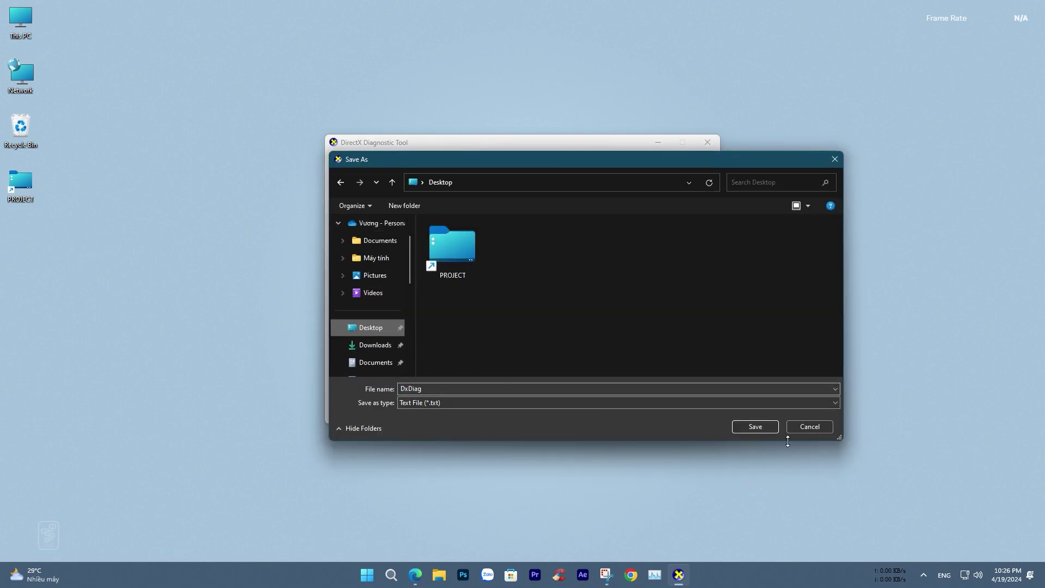
{"action": "left_click", "coordinate": [750, 424]}
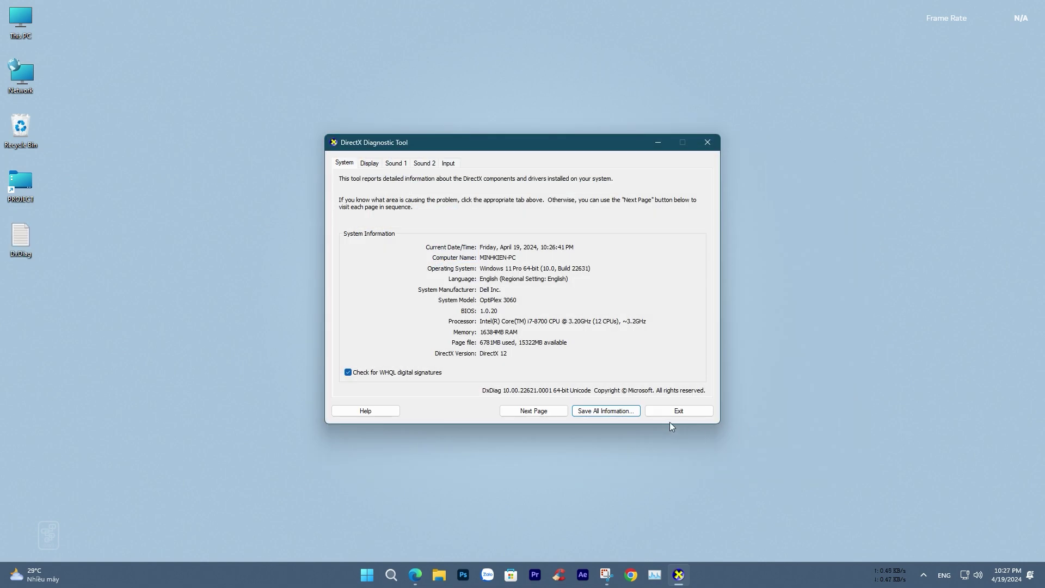
Step: Close the diagnostic tool, open DxDiag in Notepad and highlight the 'Miracast: Available, no HDCP' line
{"action": "left_click", "coordinate": [676, 412]}
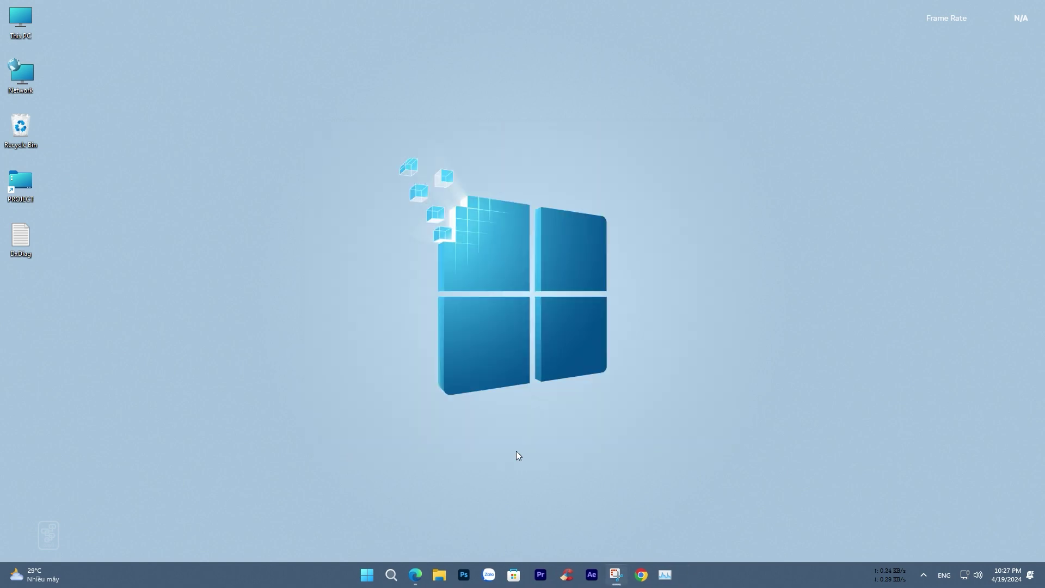
{"action": "double_click", "coordinate": [20, 238]}
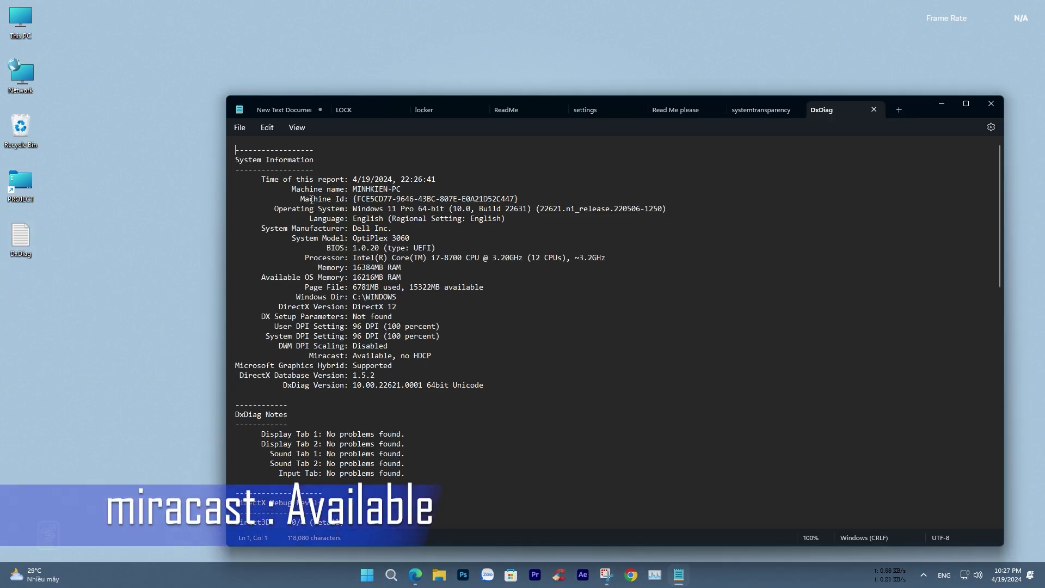
{"action": "scroll", "coordinate": [332, 239], "scroll_direction": "down", "scroll_amount": 1}
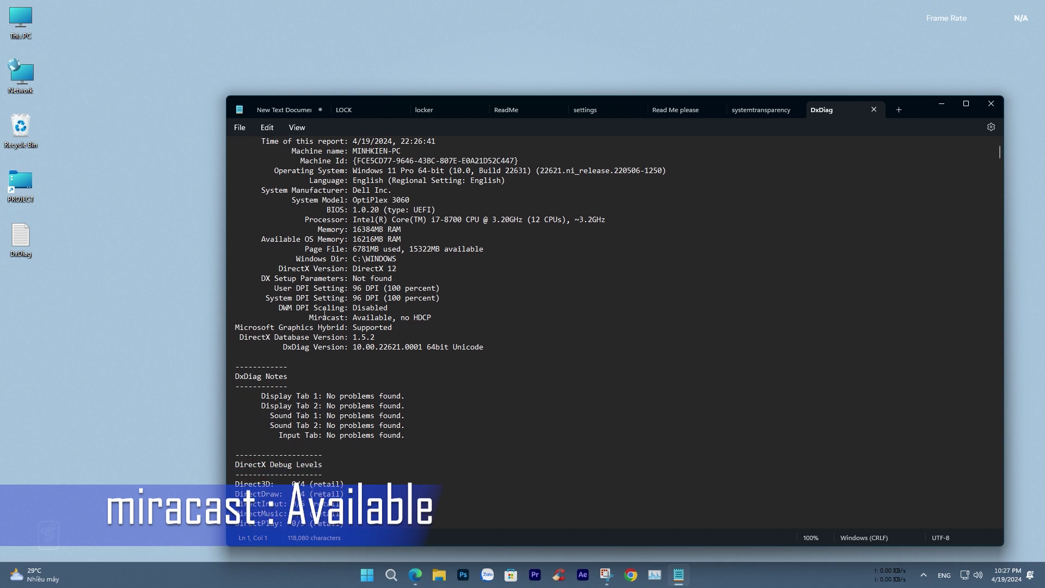
{"action": "left_click_drag", "start_coordinate": [310, 318], "coordinate": [436, 322]}
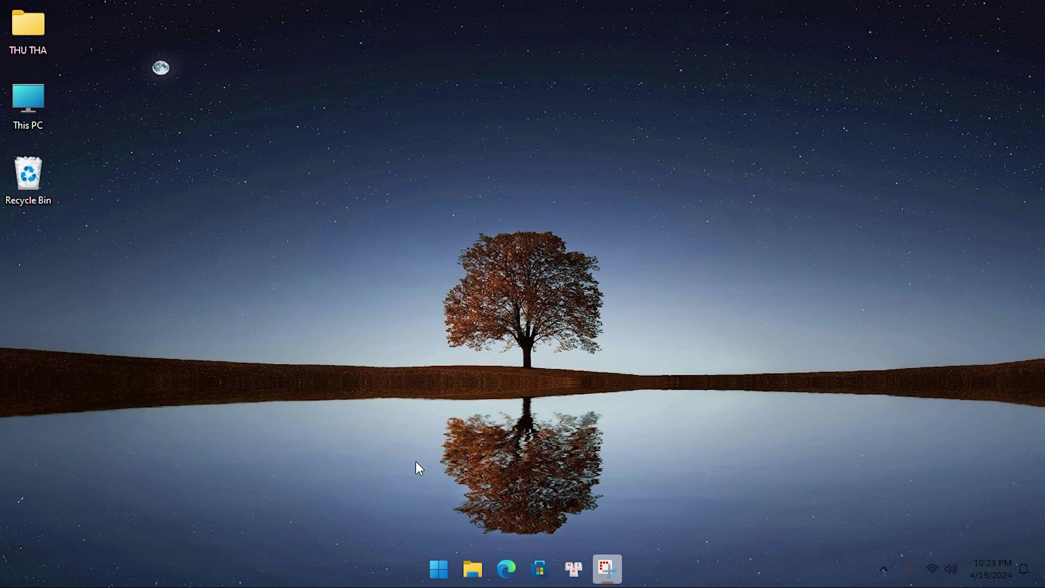
Step: Open Windows Settings from the Start menu and go to the System category
{"action": "key", "text": "super"}
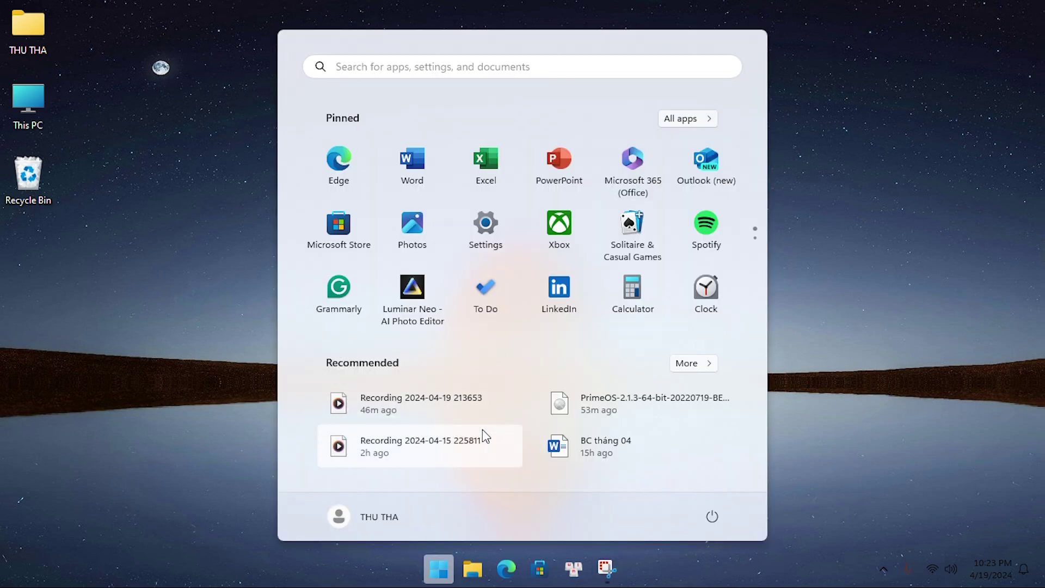
{"action": "left_click", "coordinate": [488, 247]}
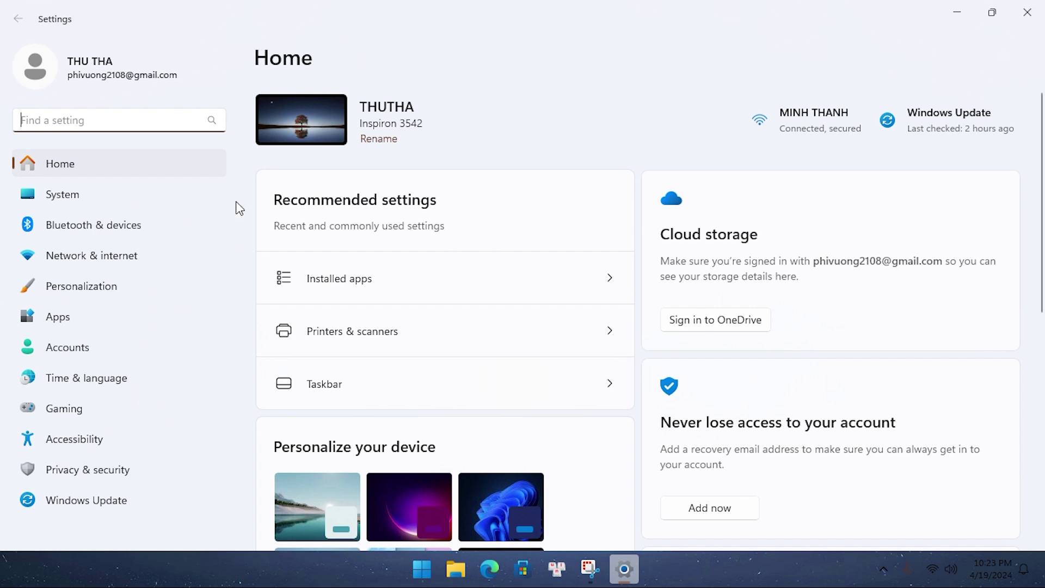
{"action": "left_click", "coordinate": [149, 210]}
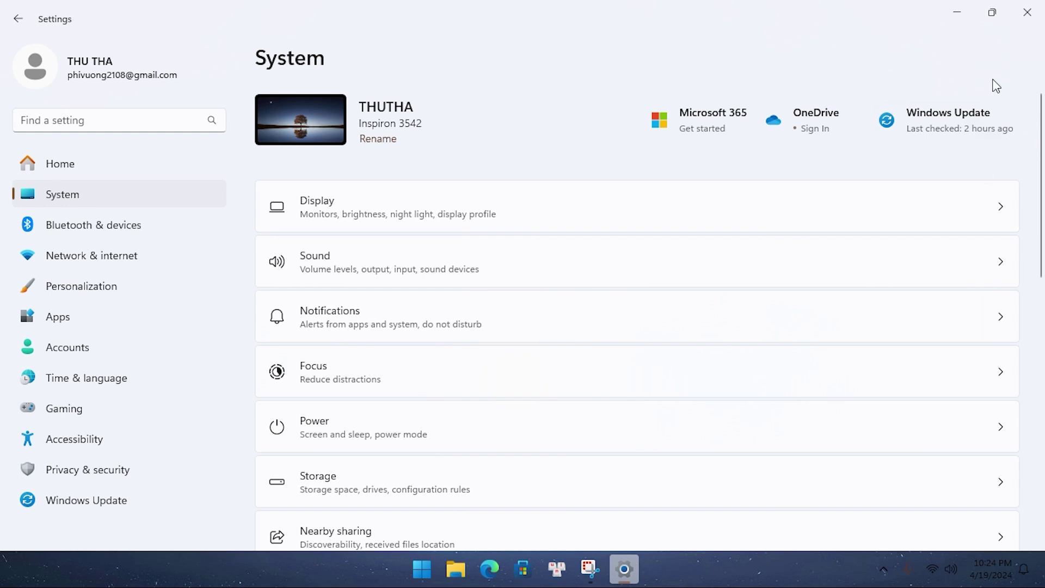
{"action": "mouse_move", "coordinate": [1040, 164]}
{"action": "left_click_drag", "start_coordinate": [1041, 146], "coordinate": [1024, 416]}
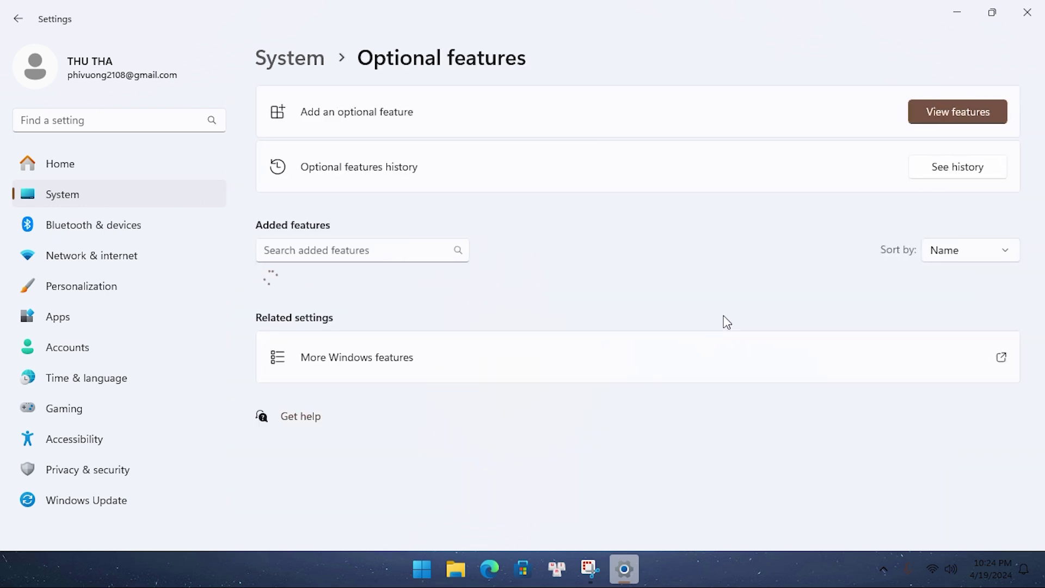
Step: Select Wireless Display under View features and install it as an optional feature
{"action": "left_click", "coordinate": [966, 113]}
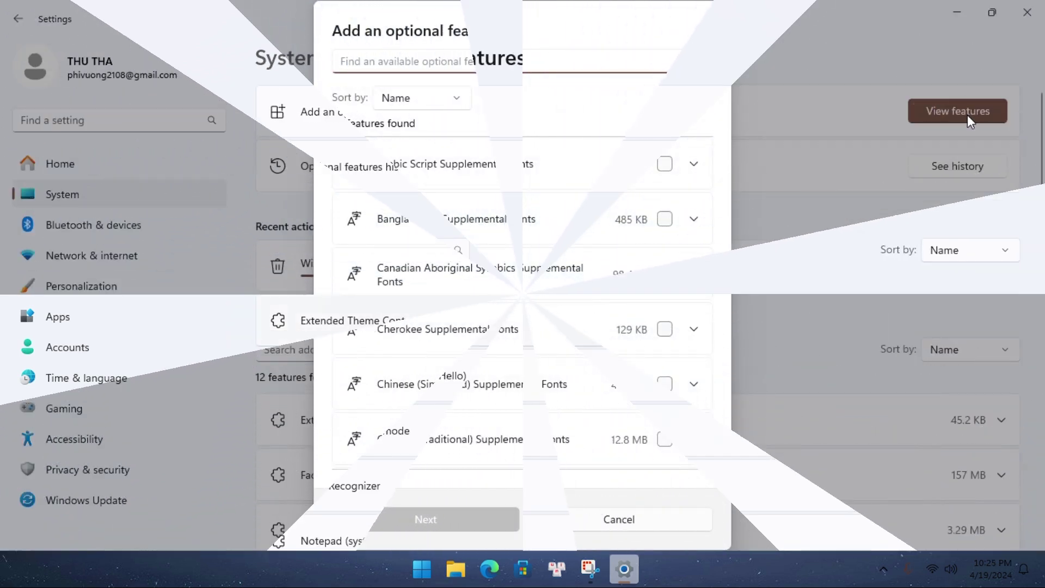
{"action": "type", "text": "w"}
{"action": "type", "text": "ire"}
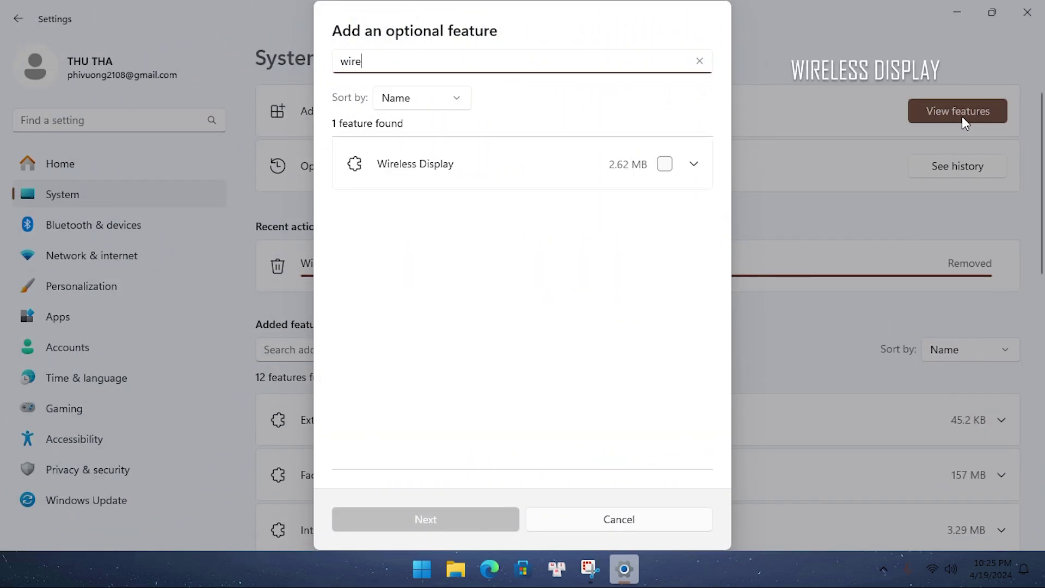
{"action": "left_click", "coordinate": [665, 165]}
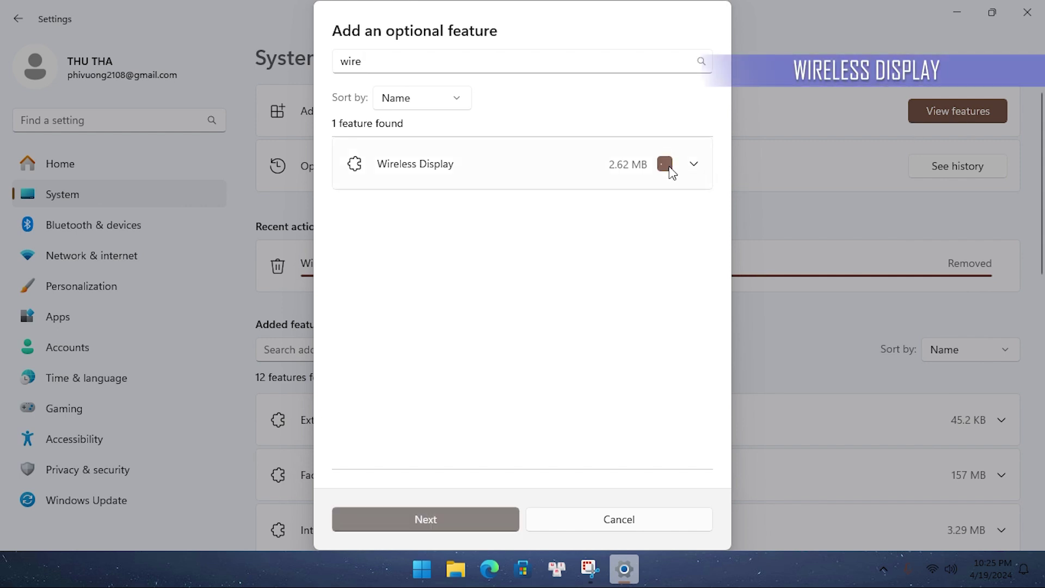
{"action": "left_click", "coordinate": [438, 518]}
{"action": "left_click", "coordinate": [438, 517]}
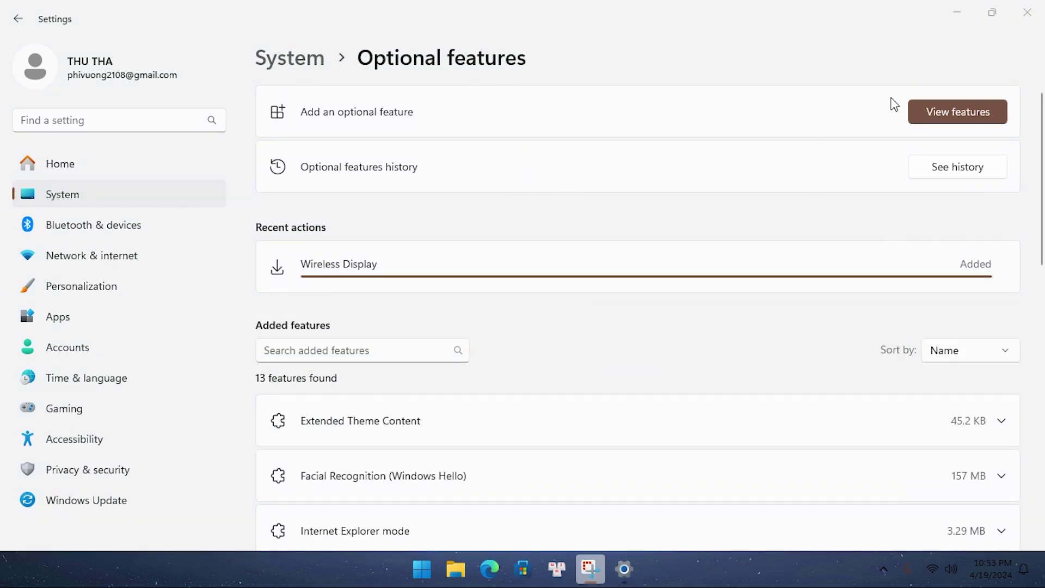
Step: Minimize Settings and launch the Wireless Display app from a 'wireless display' Start search
{"action": "left_click", "coordinate": [952, 21]}
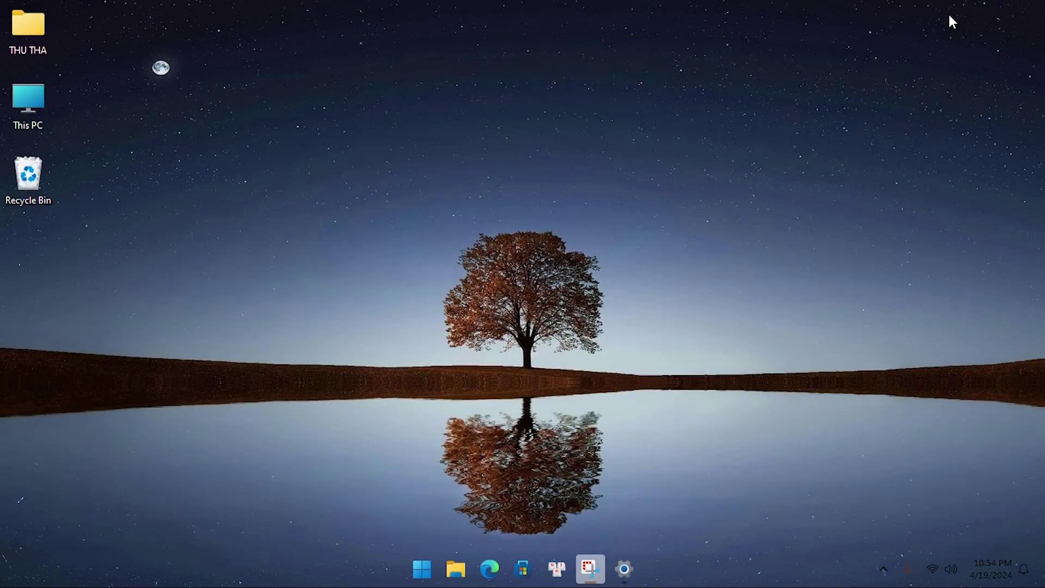
{"action": "key", "text": "super"}
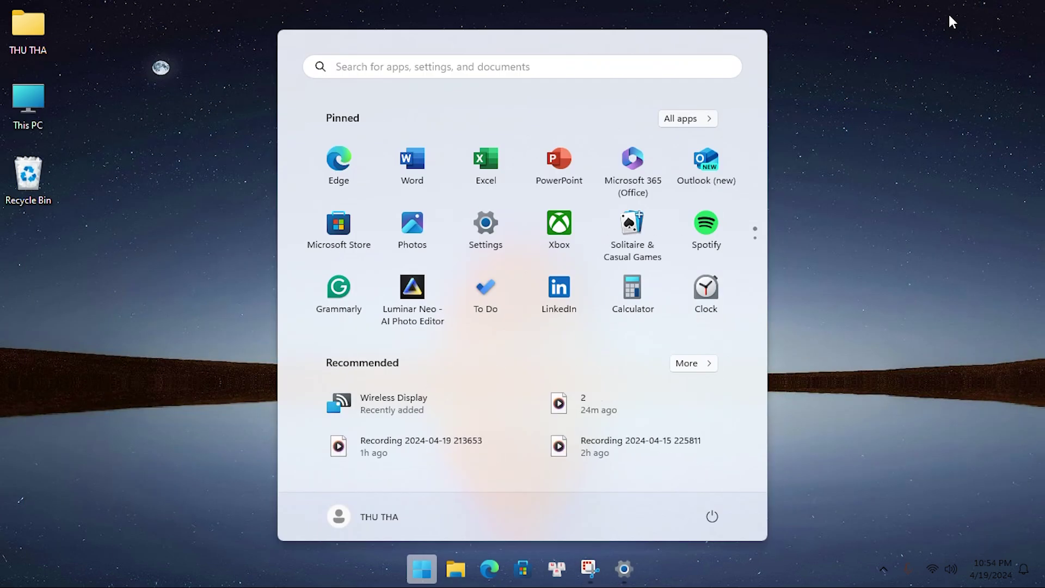
{"action": "type", "text": "wr"}
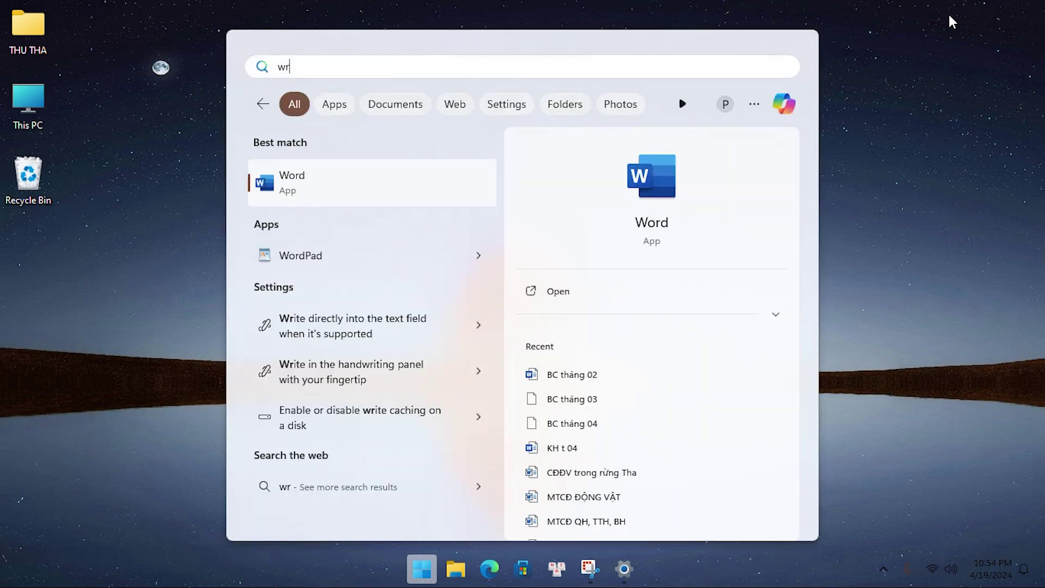
{"action": "type", "text": "i"}
{"action": "key", "text": "BackSpace"}
{"action": "key", "text": "BackSpace"}
{"action": "key", "text": "BackSpace"}
{"action": "type", "text": "wire"}
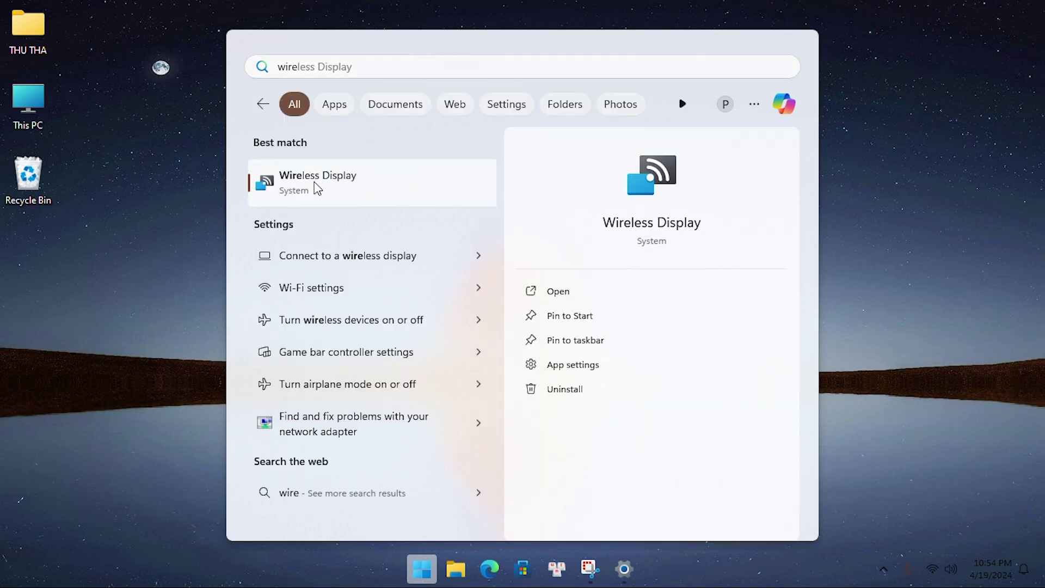
{"action": "left_click", "coordinate": [316, 188]}
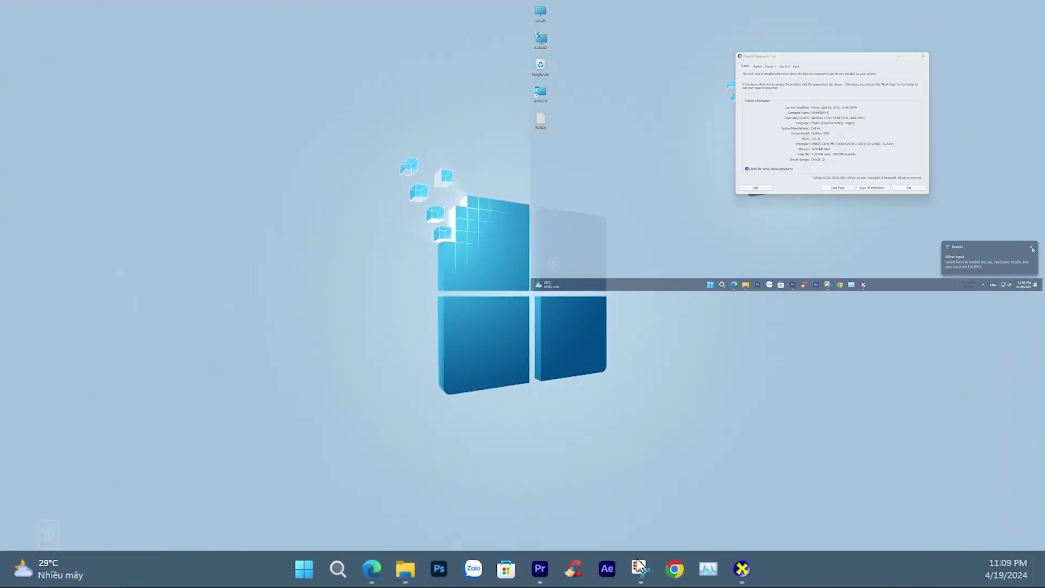
Step: Dismiss the input permission toast, move the DxDiag window aside, and bring Chrome onto the main screen
{"action": "left_click", "coordinate": [1031, 248]}
{"action": "left_click", "coordinate": [792, 59]}
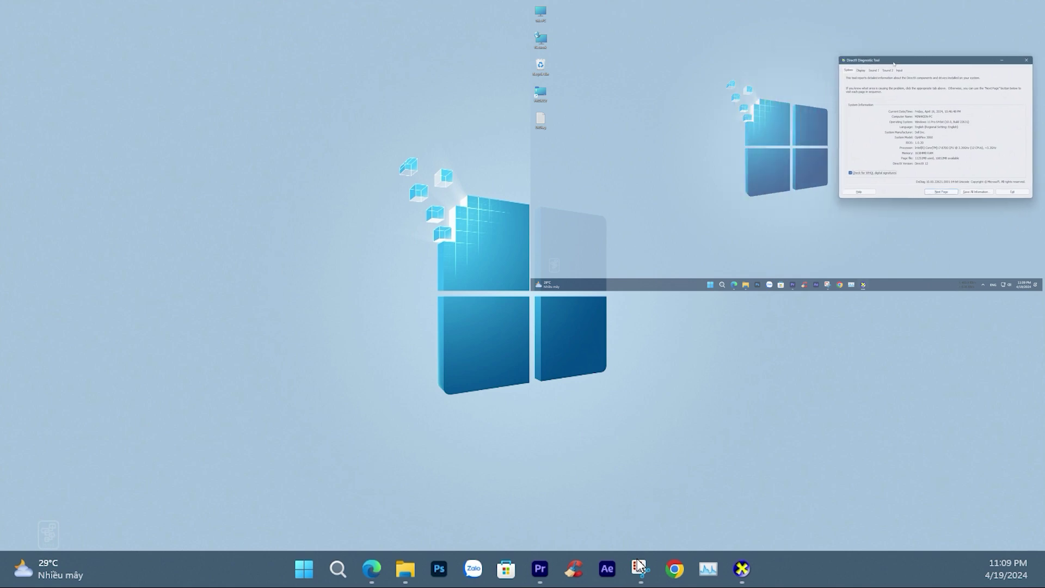
{"action": "mouse_move", "coordinate": [893, 65]}
{"action": "left_mouse_down"}
{"action": "mouse_move", "coordinate": [914, 41]}
{"action": "mouse_move", "coordinate": [0, 162]}
{"action": "mouse_move", "coordinate": [13, 92]}
{"action": "mouse_move", "coordinate": [255, 98]}
{"action": "left_mouse_up"}
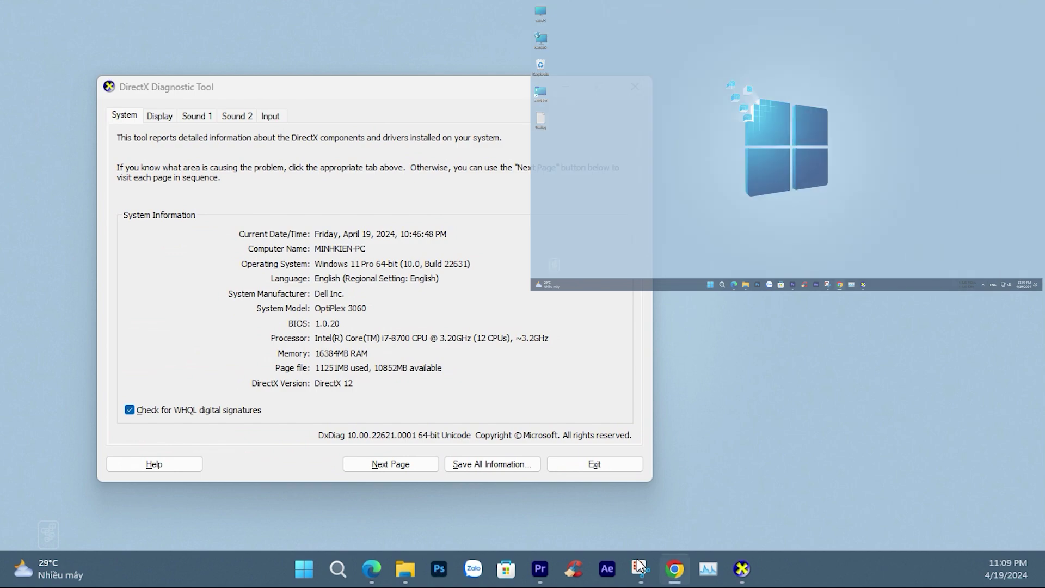
{"action": "mouse_move", "coordinate": [1, 20]}
{"action": "left_mouse_down"}
{"action": "mouse_move", "coordinate": [493, 22]}
{"action": "mouse_move", "coordinate": [426, 37]}
{"action": "mouse_move", "coordinate": [427, 2]}
{"action": "left_mouse_up"}
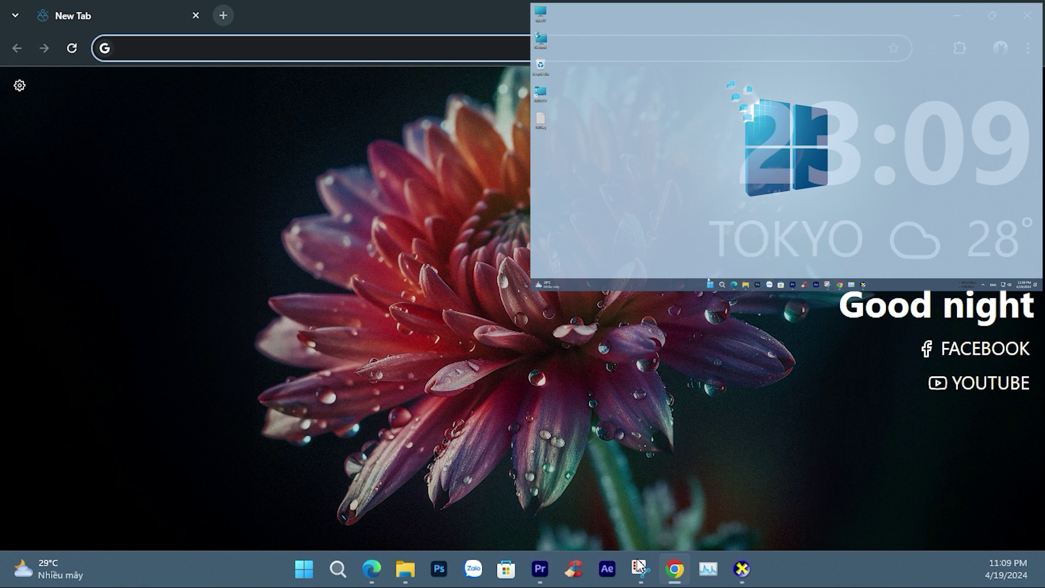
Step: Open the projected PC's Start menu on the wireless second screen
{"action": "left_click", "coordinate": [641, 564]}
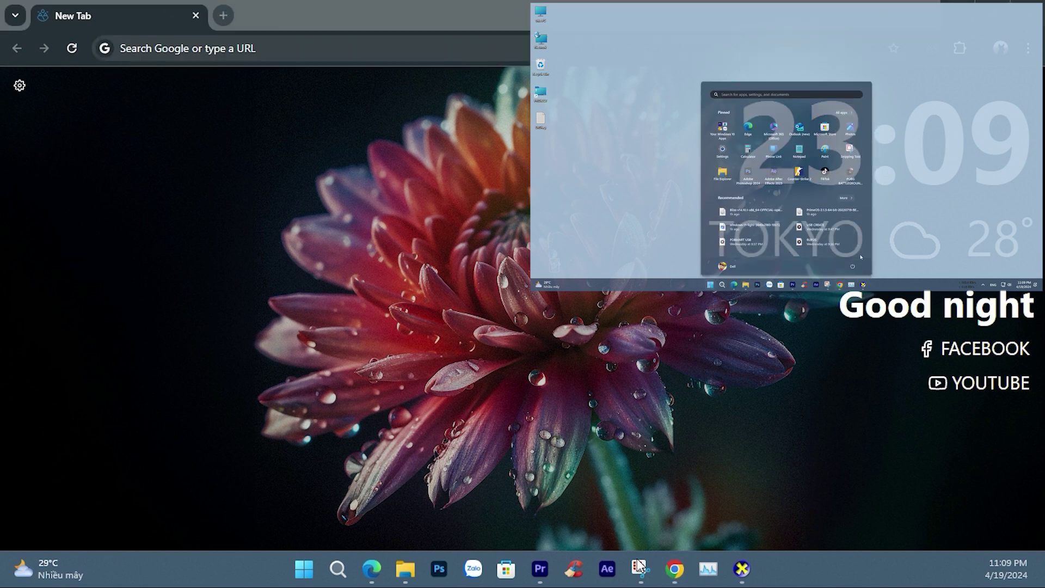